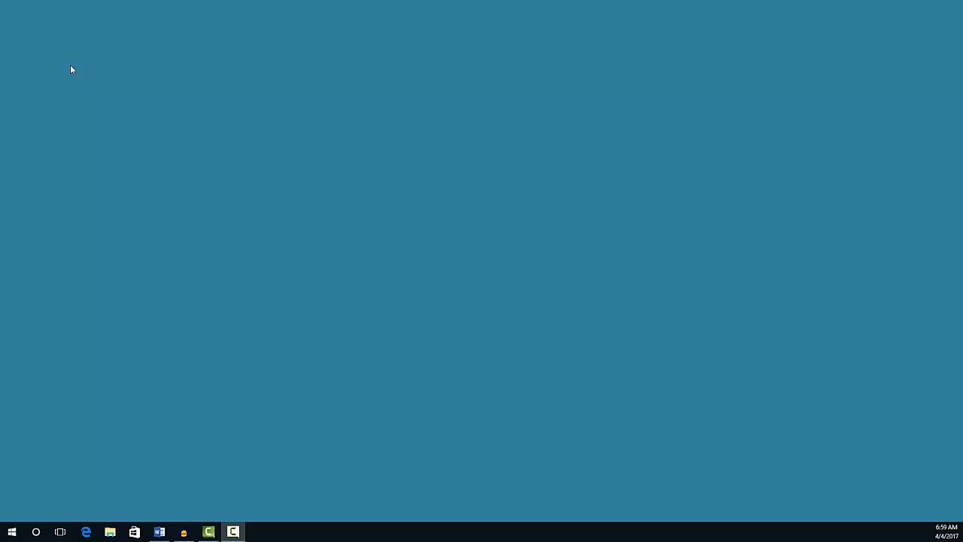
Create a folder named Audacity Files on the desktop.
right_click(70, 66)
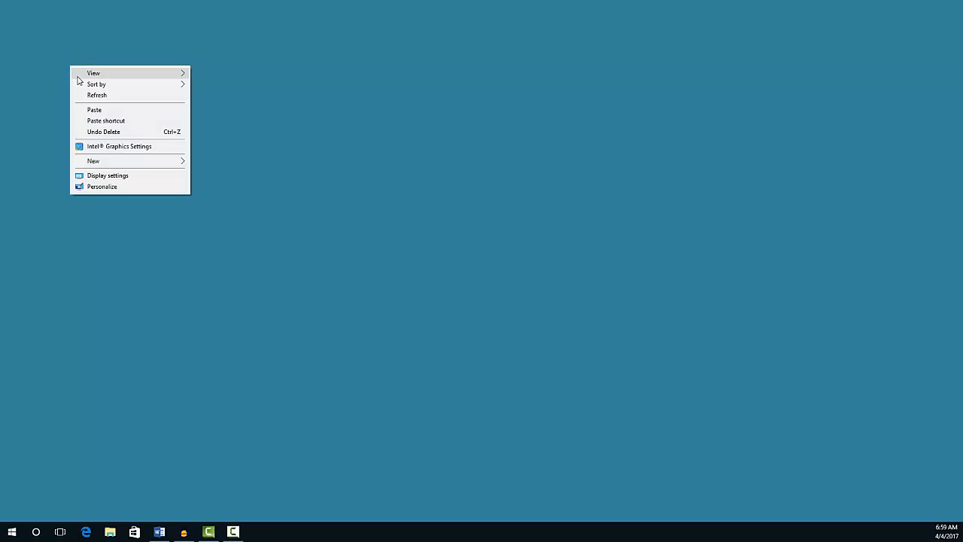
mouse_move(98, 162)
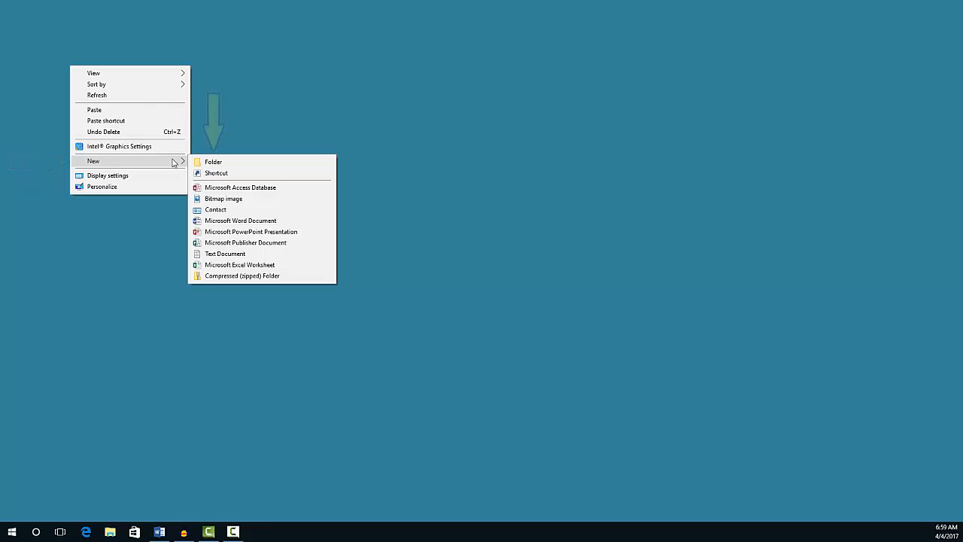
click(208, 163)
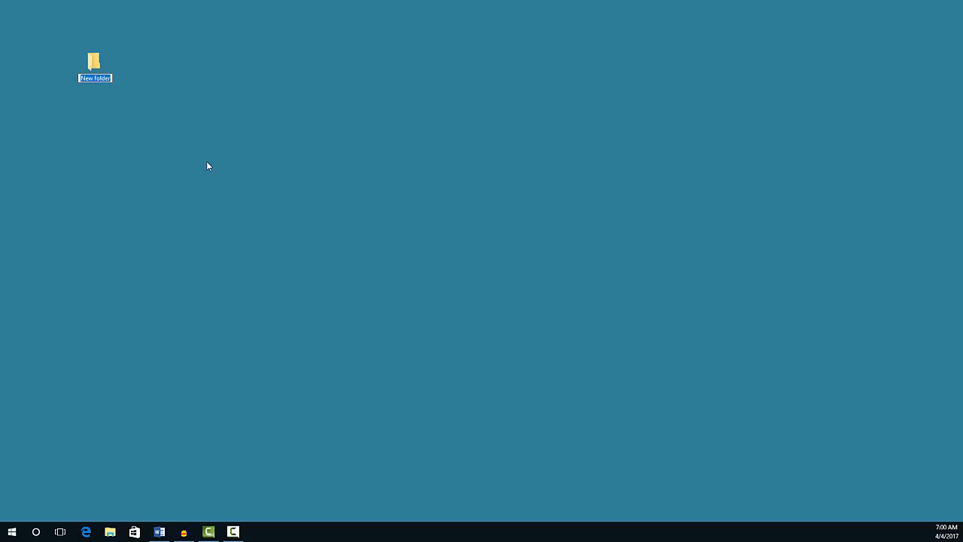
text(Audacity Files)
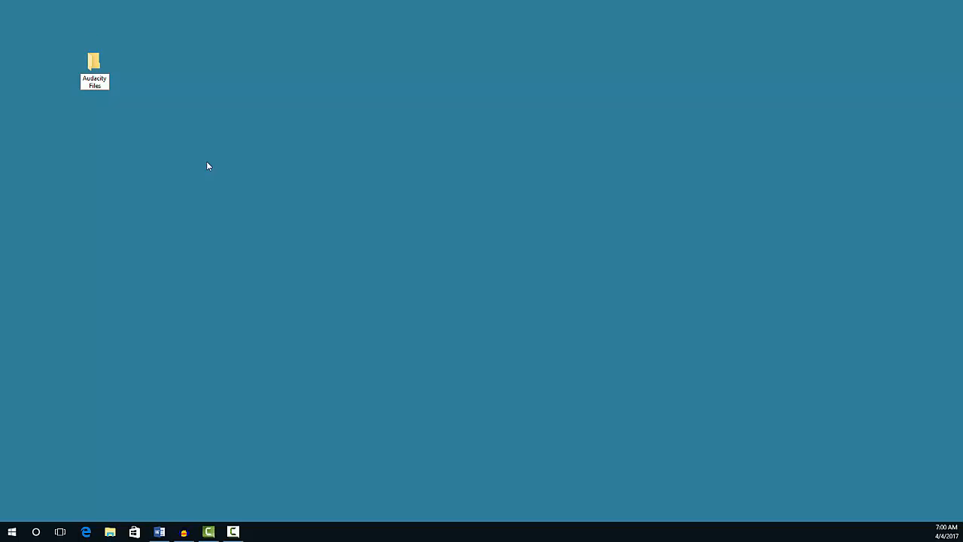
key(Return)
click(200, 164)
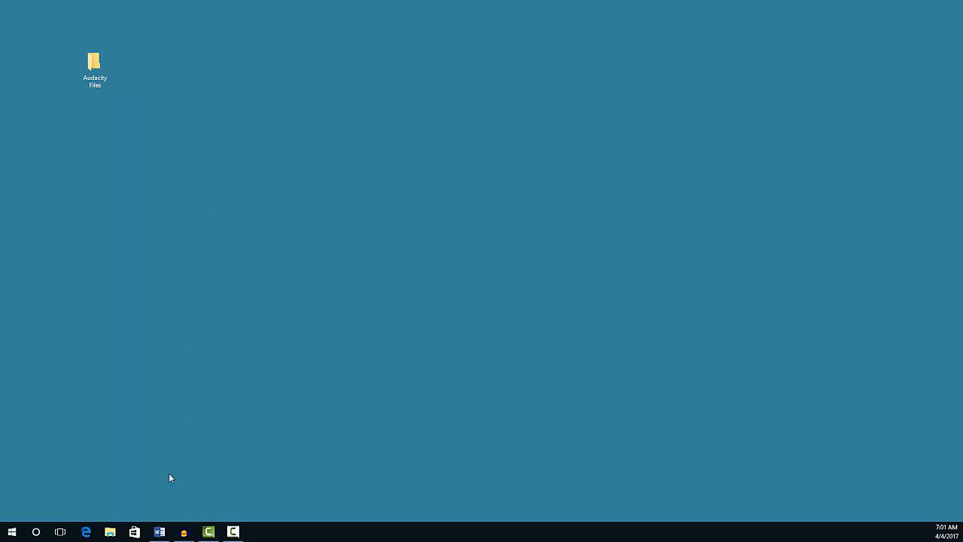
Switch to Audacity and start monitoring the microphone's recording level.
click(183, 531)
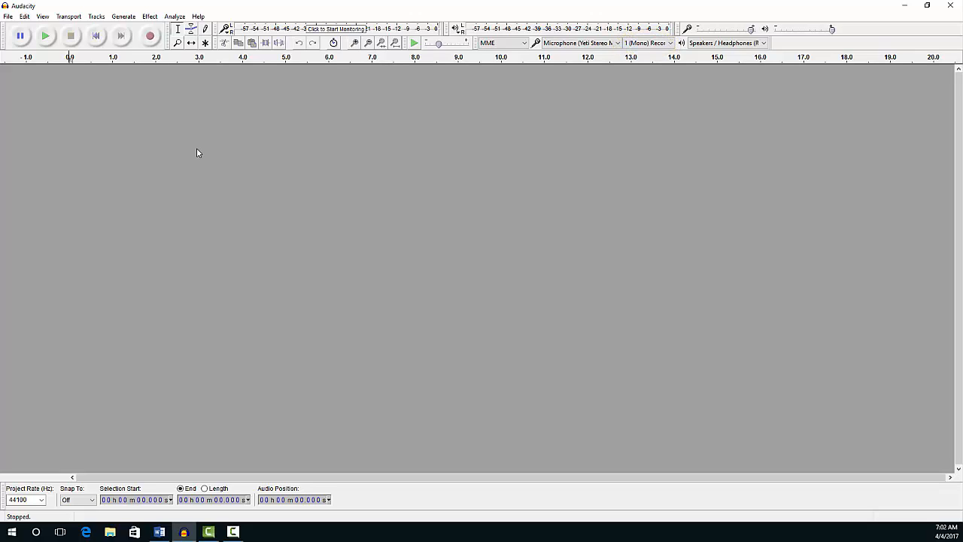
key(alt+Tab)
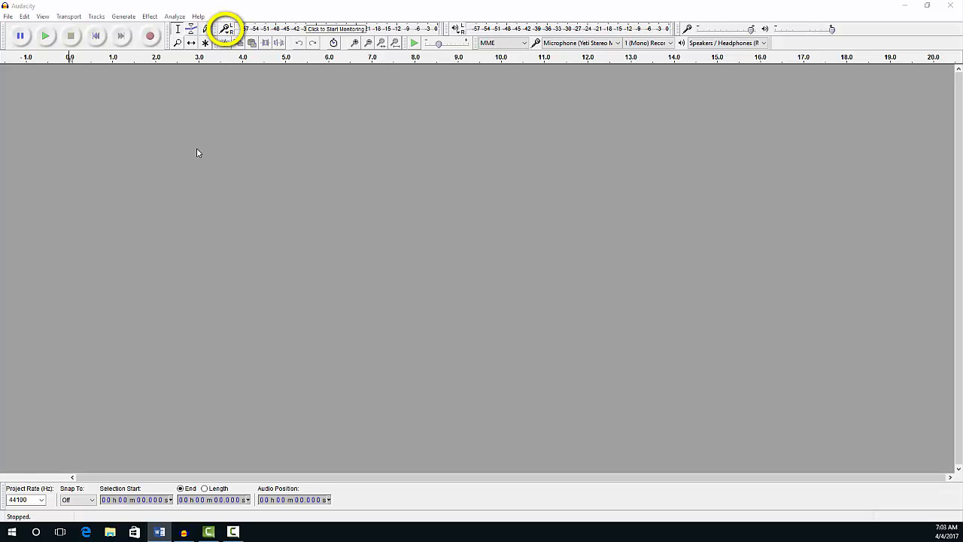
click(226, 34)
click(252, 39)
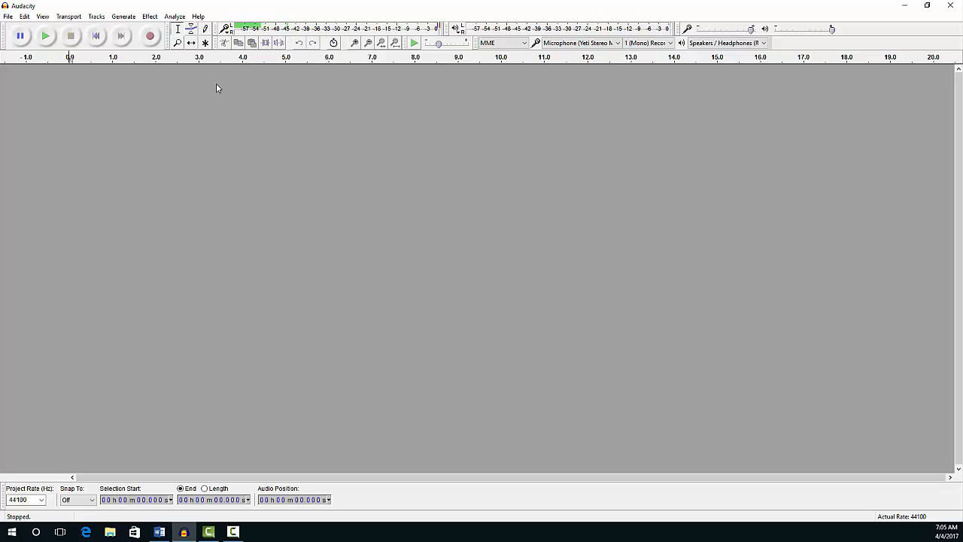
Test recording and playback with a voice clip about 4.6 seconds long, and delete its track.
click(150, 39)
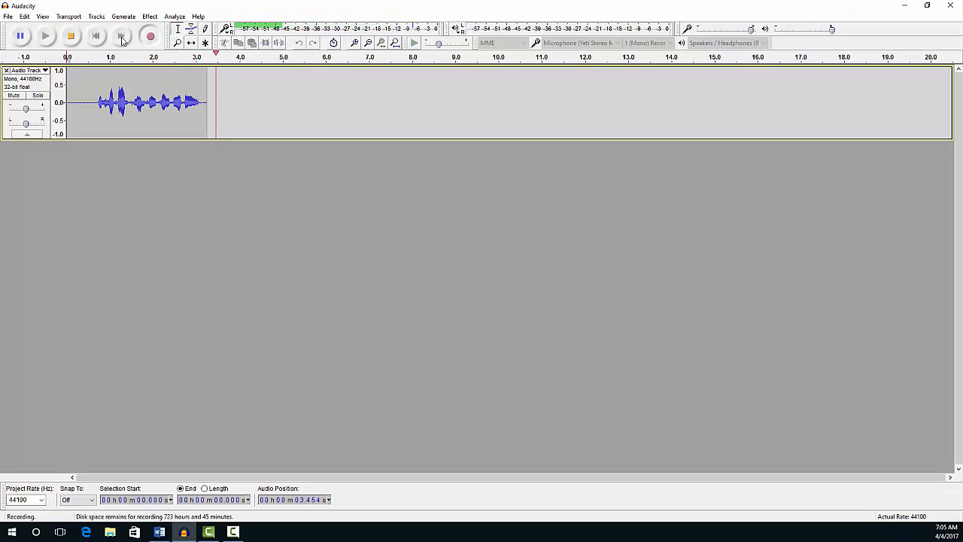
click(74, 38)
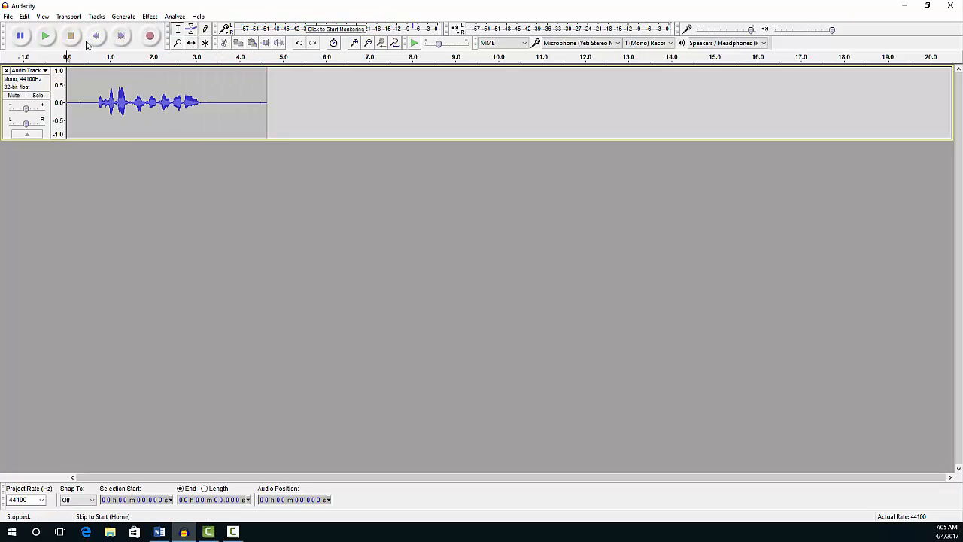
key(alt+Tab)
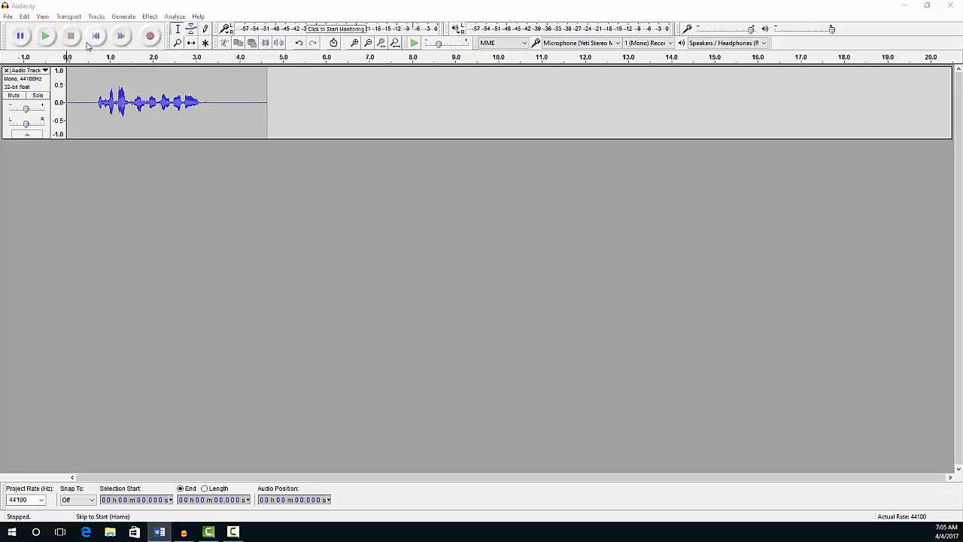
click(45, 37)
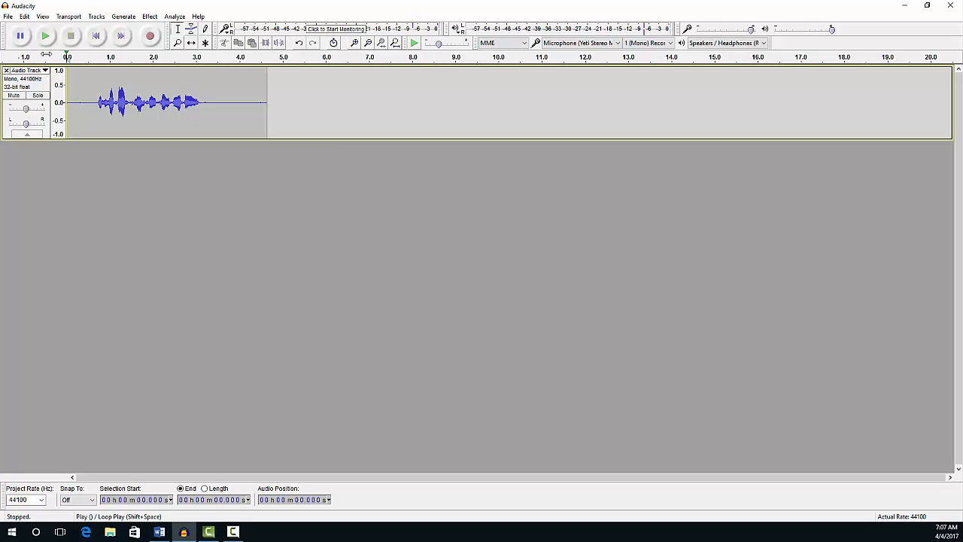
click(6, 71)
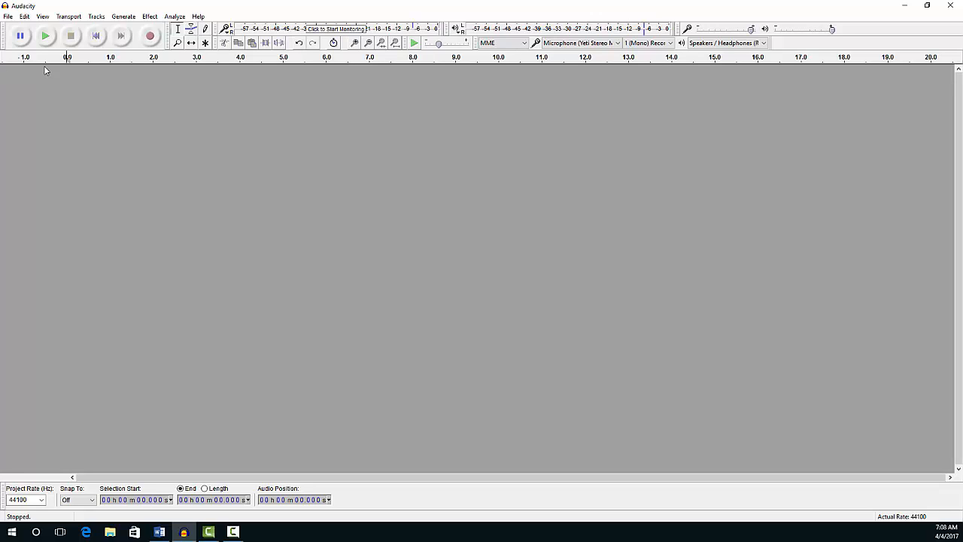
Record a new voice clip about 4.9 seconds long and play it back.
click(146, 37)
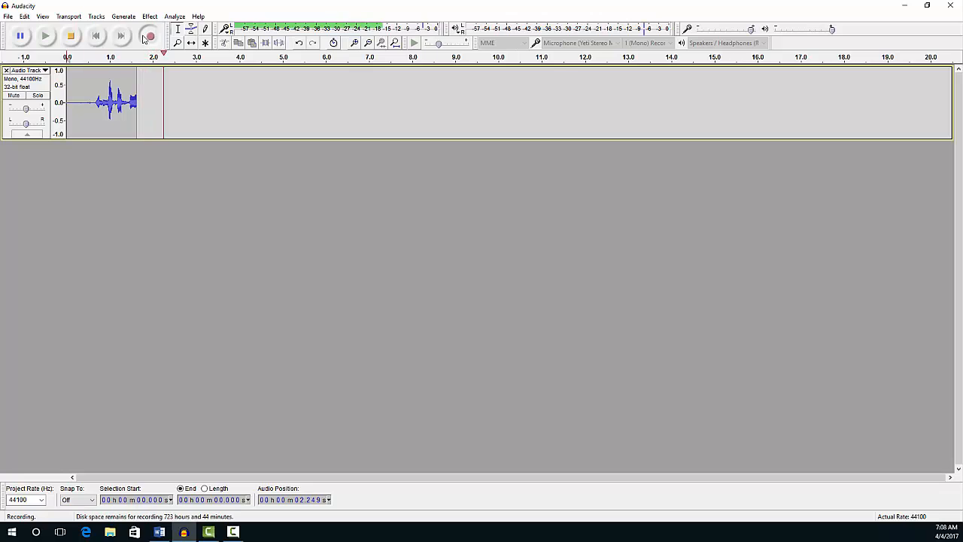
click(72, 40)
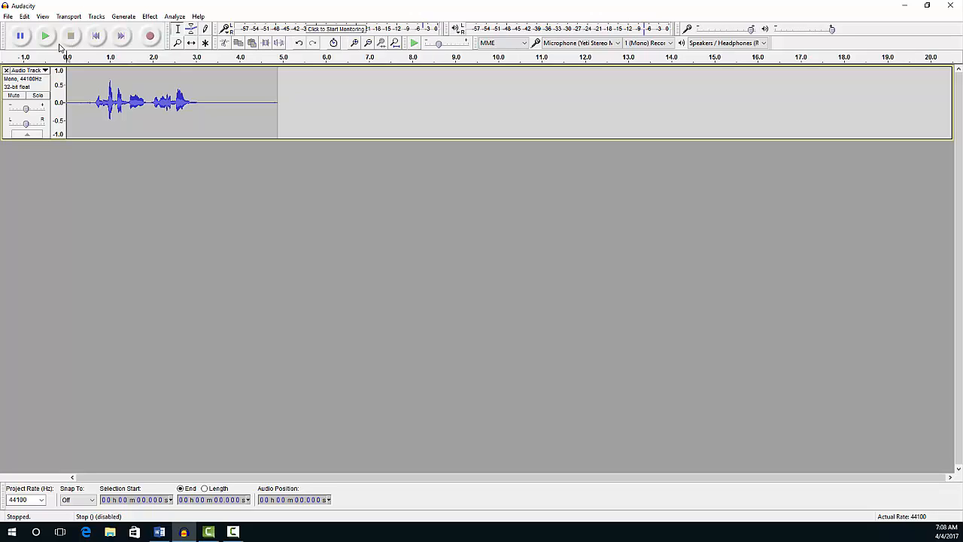
click(46, 37)
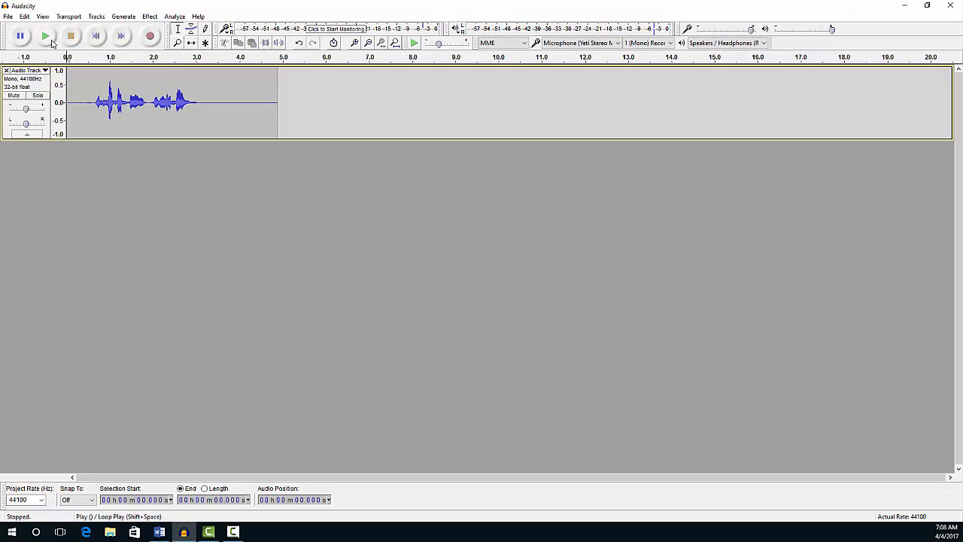
key(alt+Tab)
key(alt+Tab)
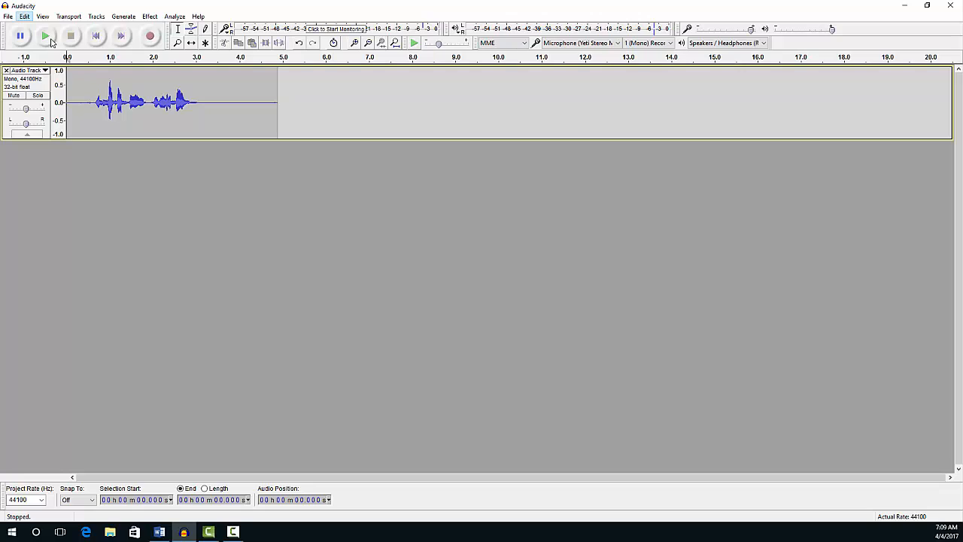
Export the recording as a 16-bit PCM WAV named Test File into the desktop's Audacity Files folder, leaving the metadata blank.
click(8, 18)
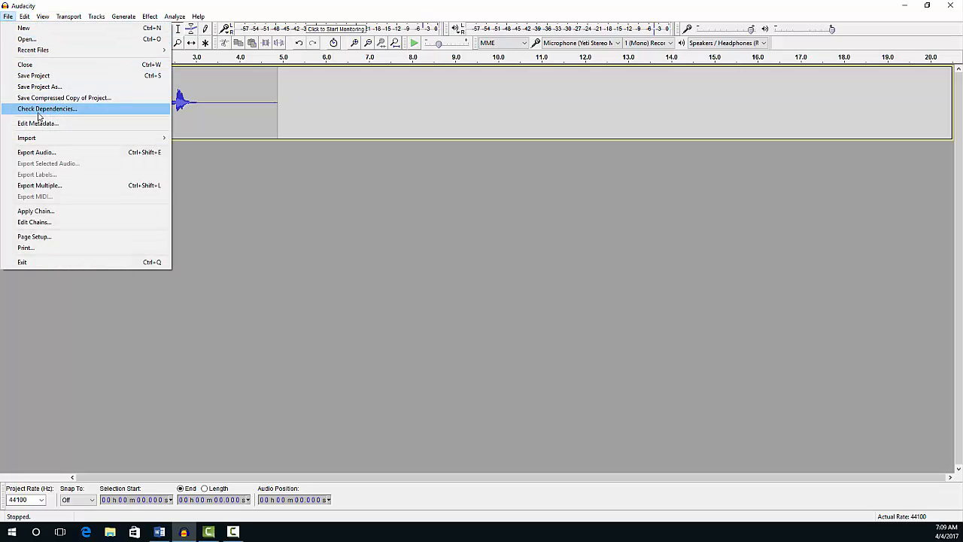
click(40, 153)
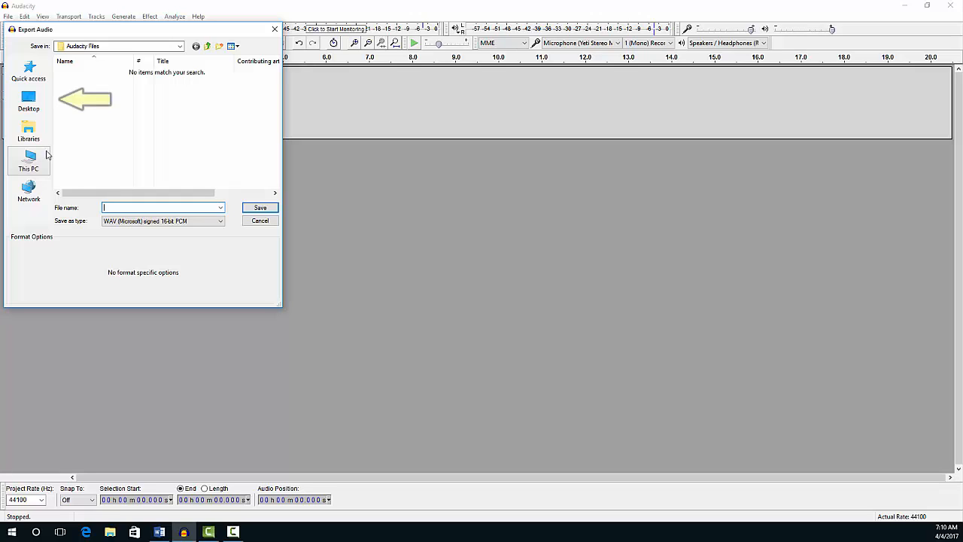
click(30, 101)
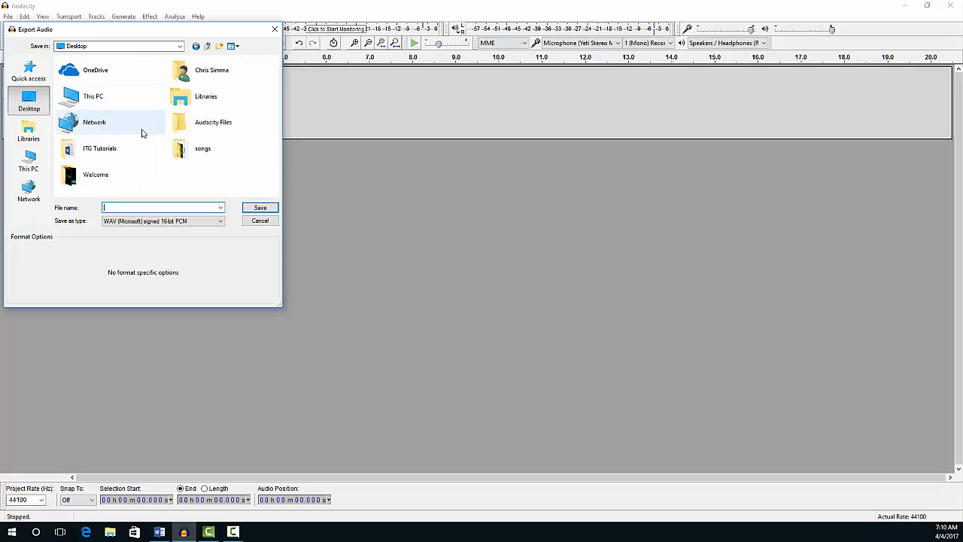
click(172, 133)
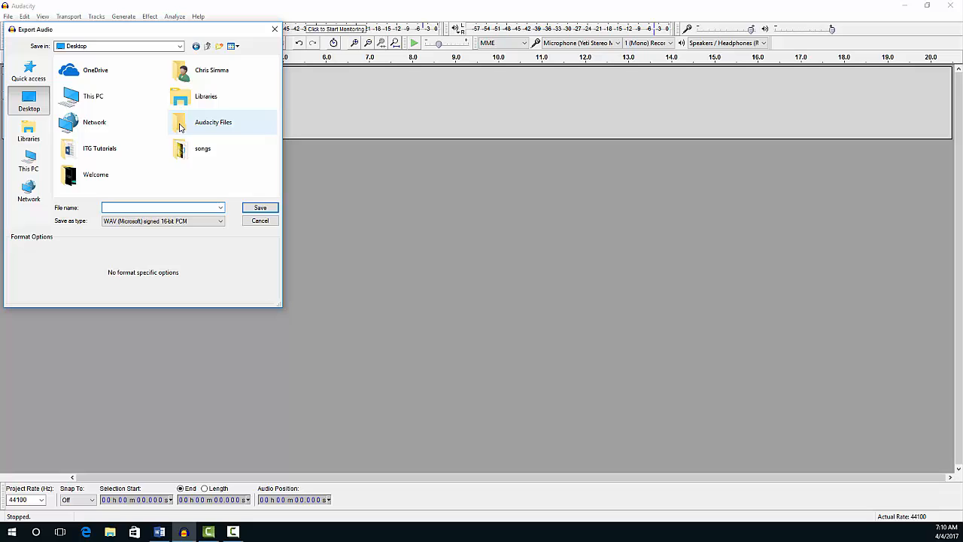
click(250, 209)
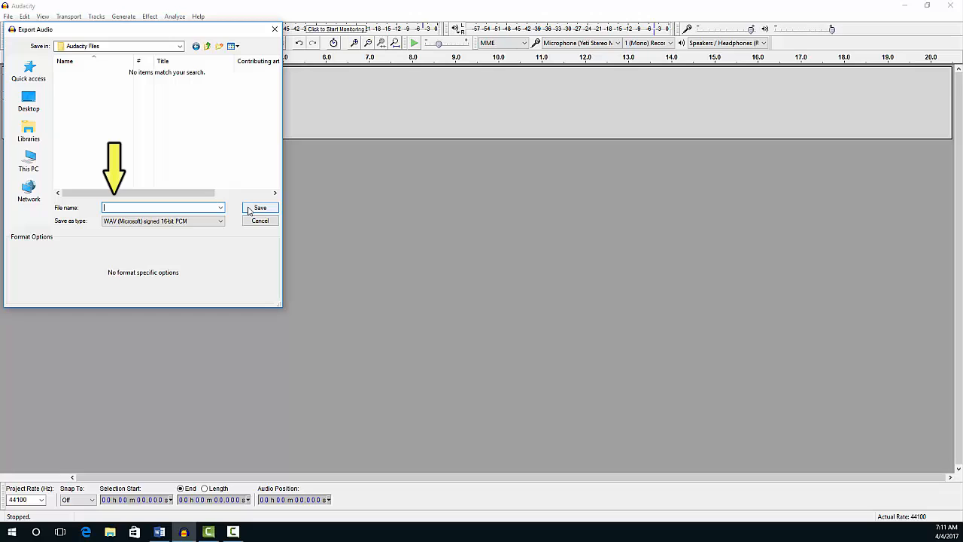
text(Test File)
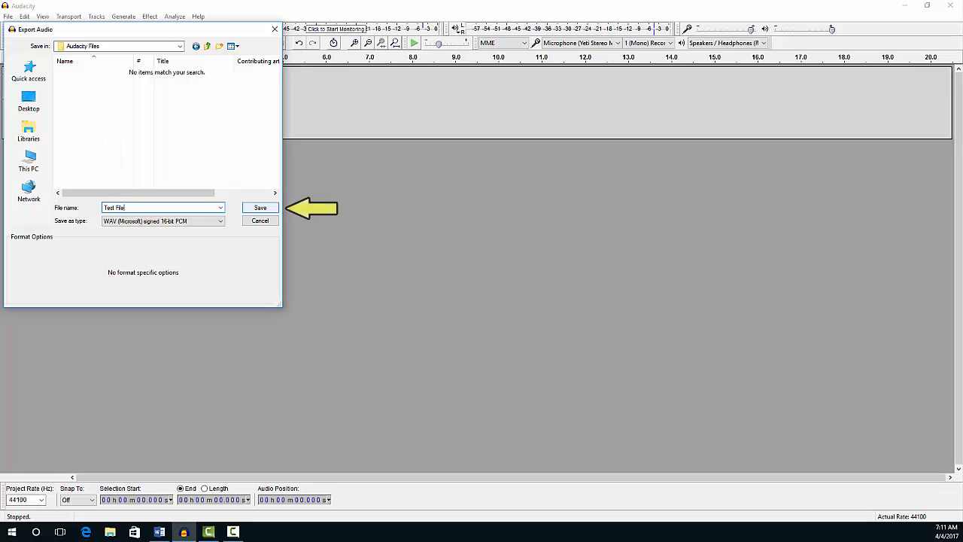
click(260, 208)
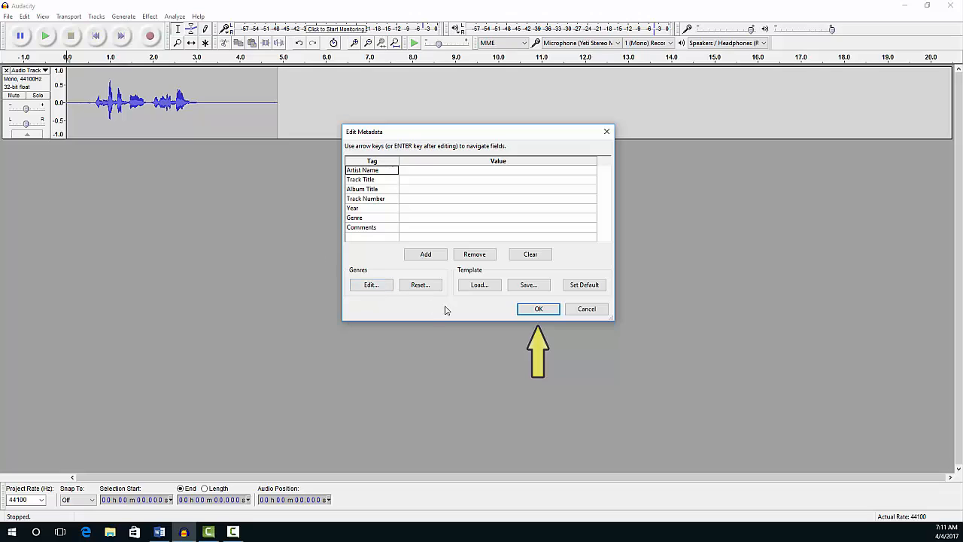
click(538, 310)
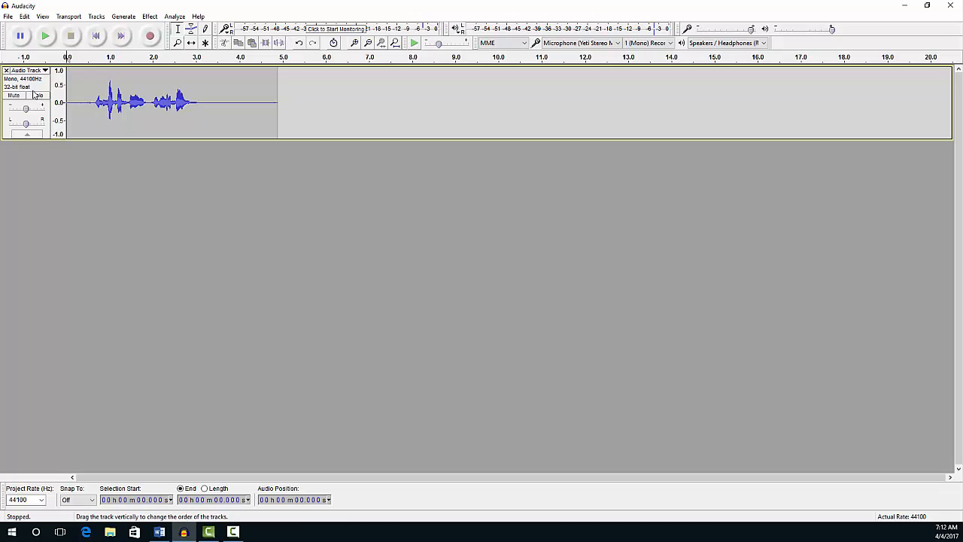
Remove the recorded track, and open Test File from the desktop's Audacity Files folder for playback.
click(6, 70)
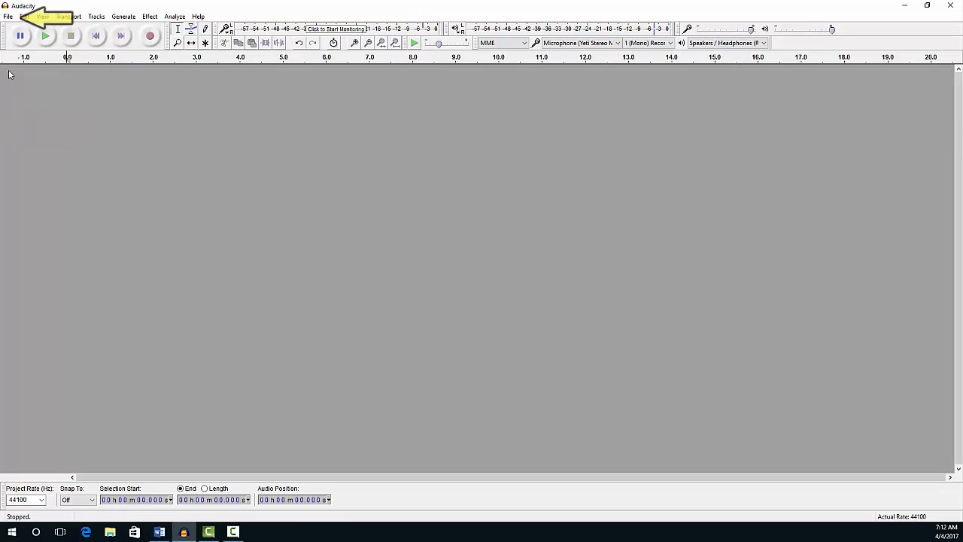
click(8, 17)
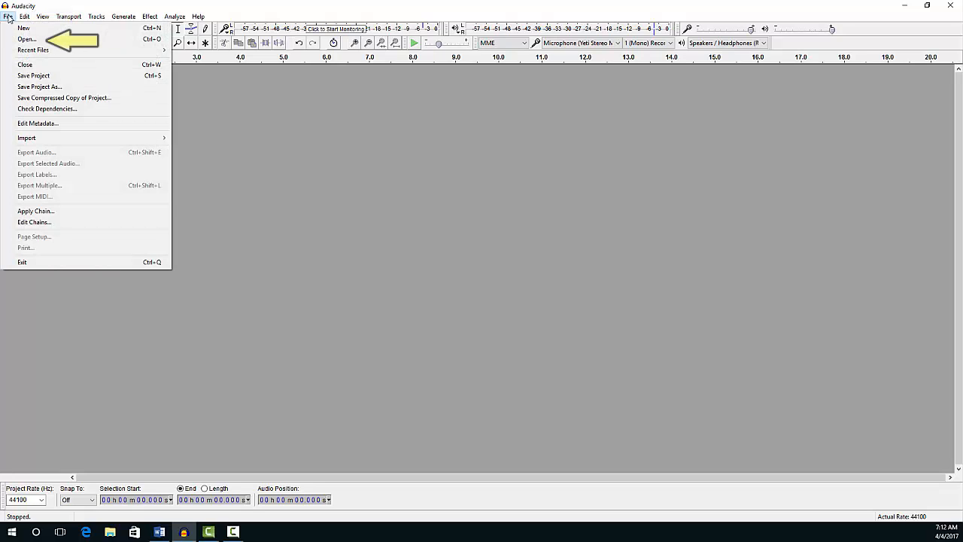
click(27, 39)
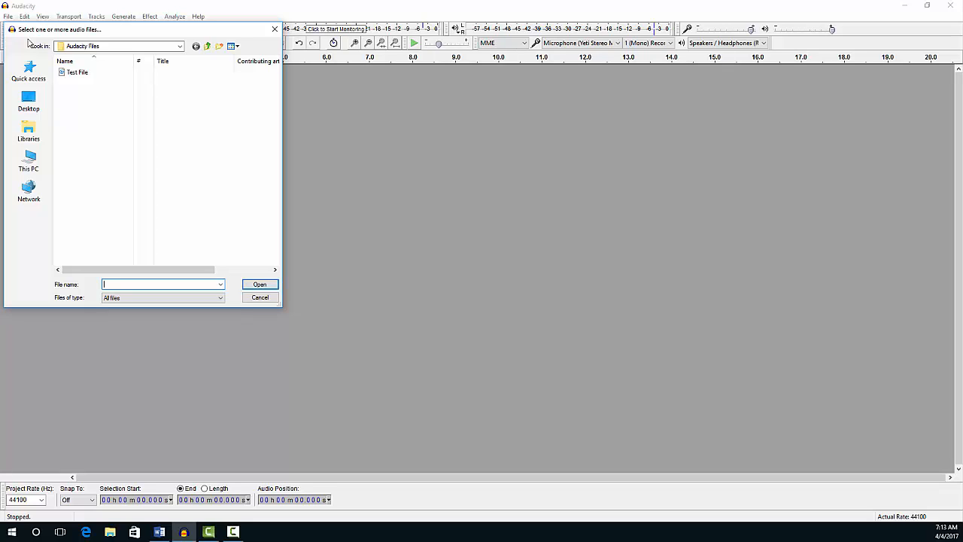
click(29, 101)
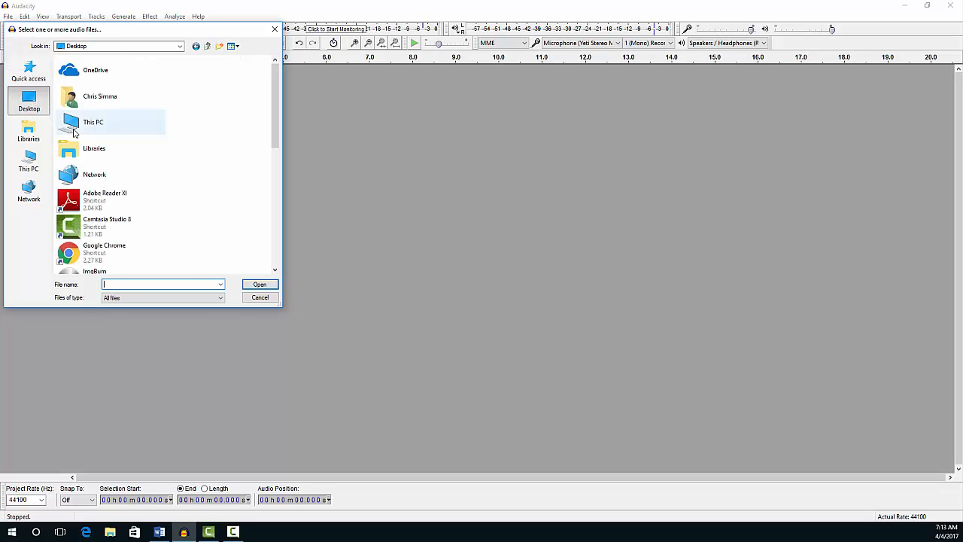
drag(275, 123, 284, 213)
click(94, 148)
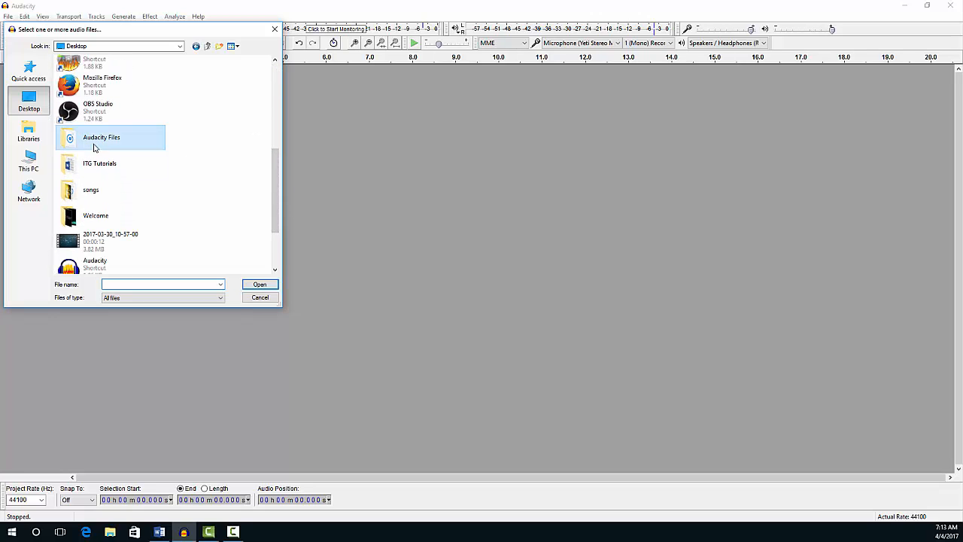
click(257, 285)
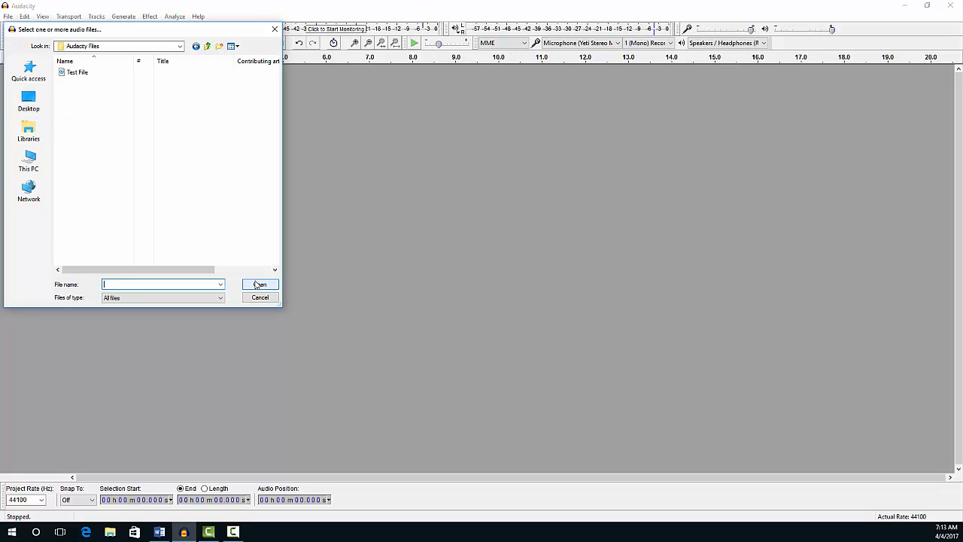
click(73, 74)
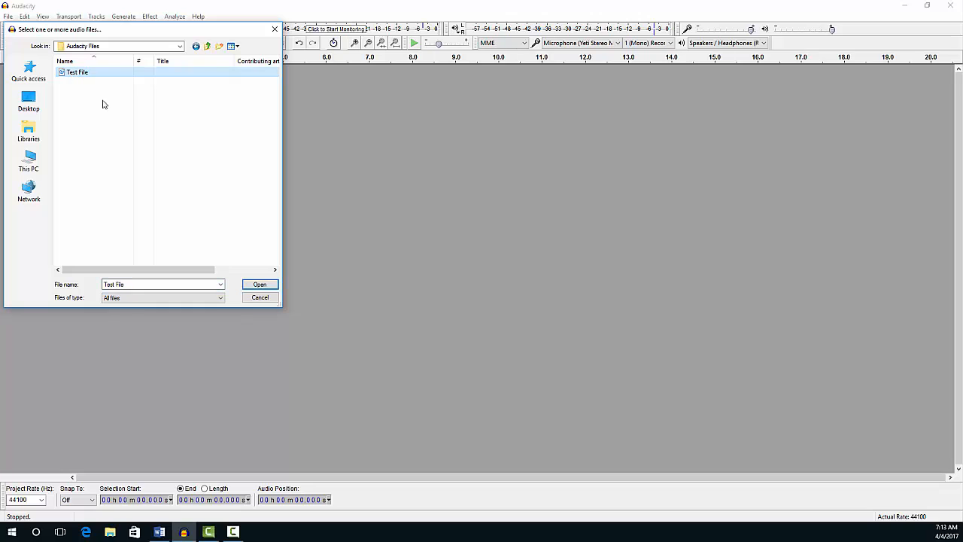
click(257, 286)
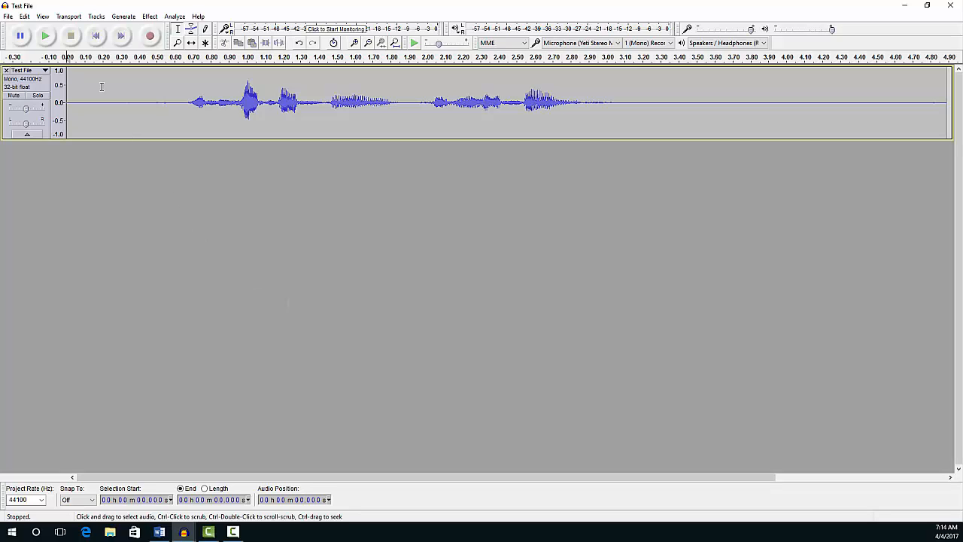
click(45, 35)
Close the Test File project without saving changes, and close the remaining empty project window.
click(950, 5)
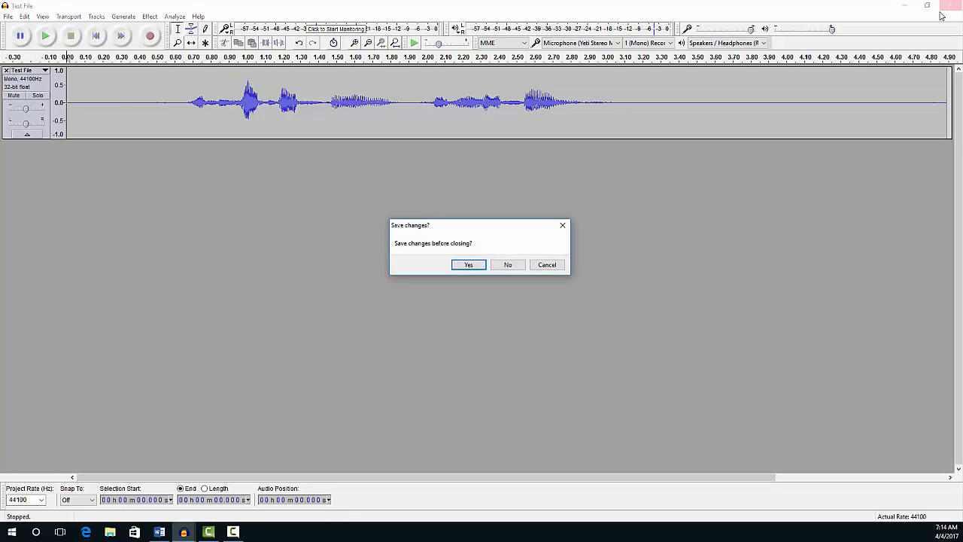
click(519, 264)
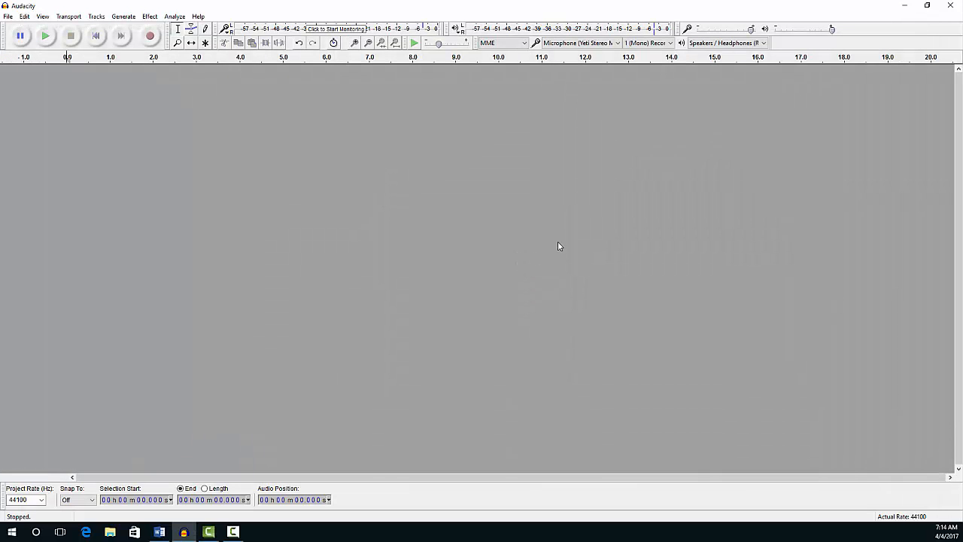
click(950, 5)
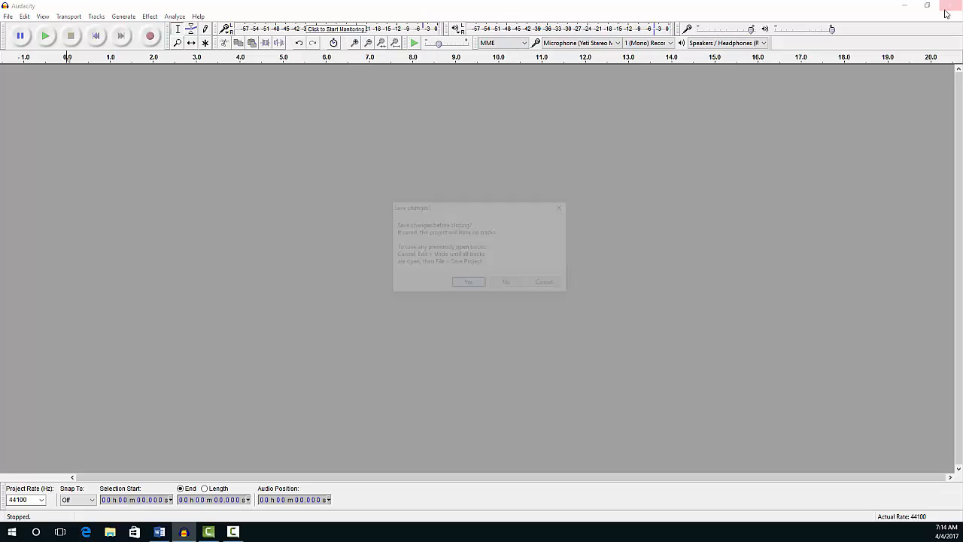